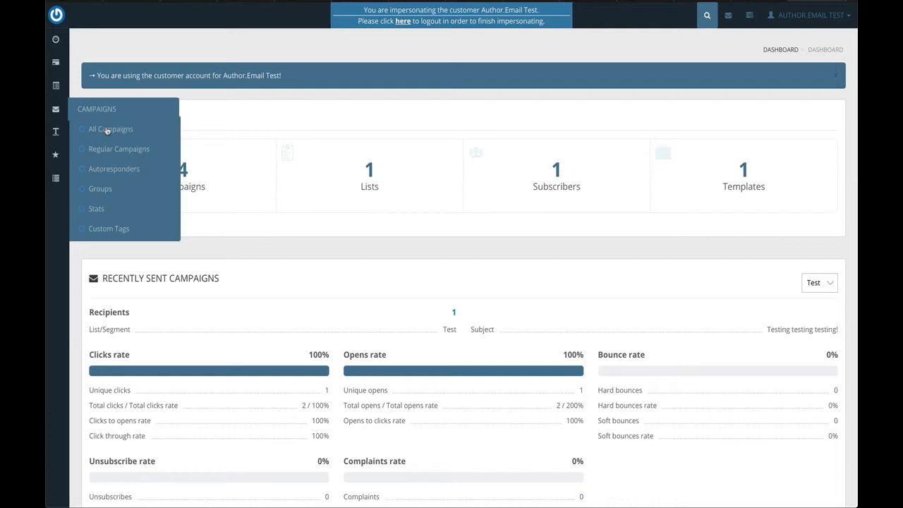
Step: Start a new campaign from the list of all campaigns and set its type to Autoresponder
click(107, 130)
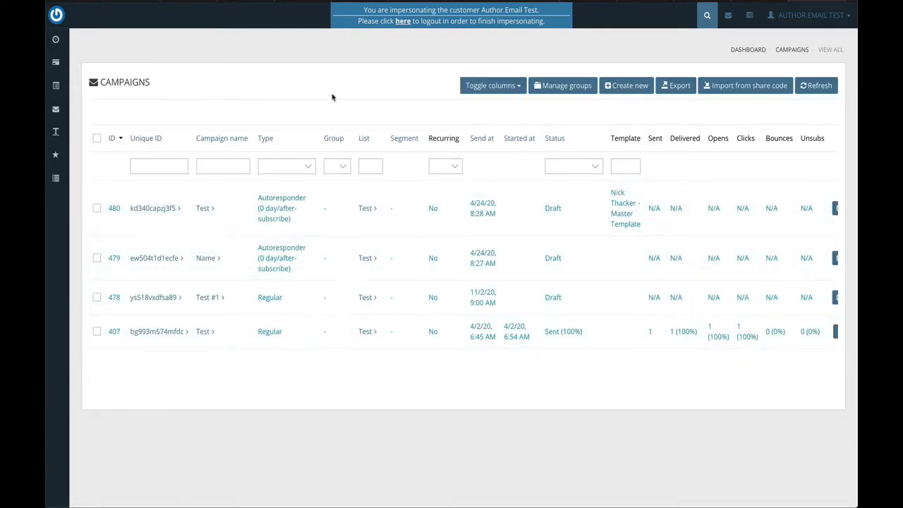
click(621, 88)
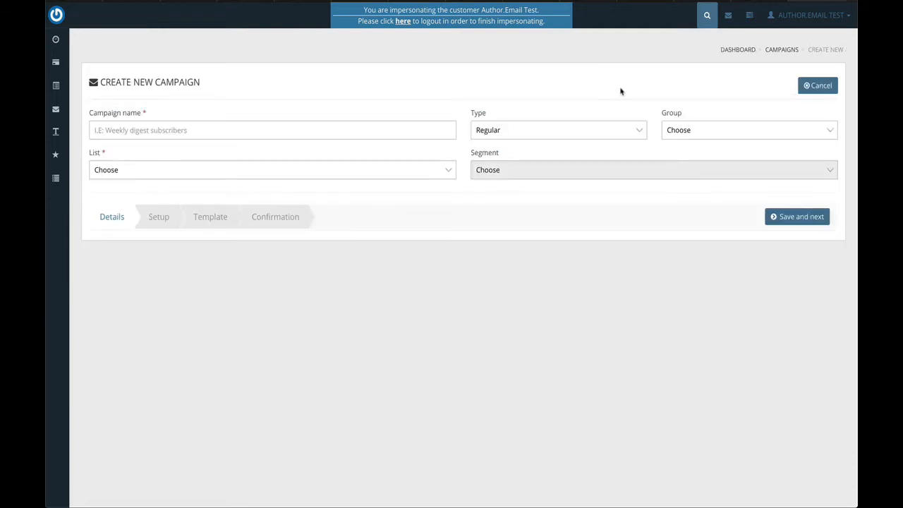
click(506, 133)
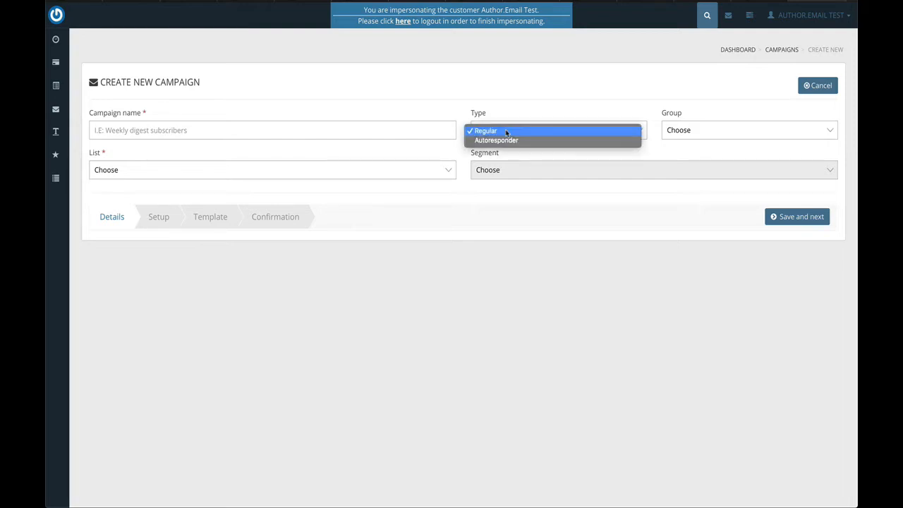
click(505, 141)
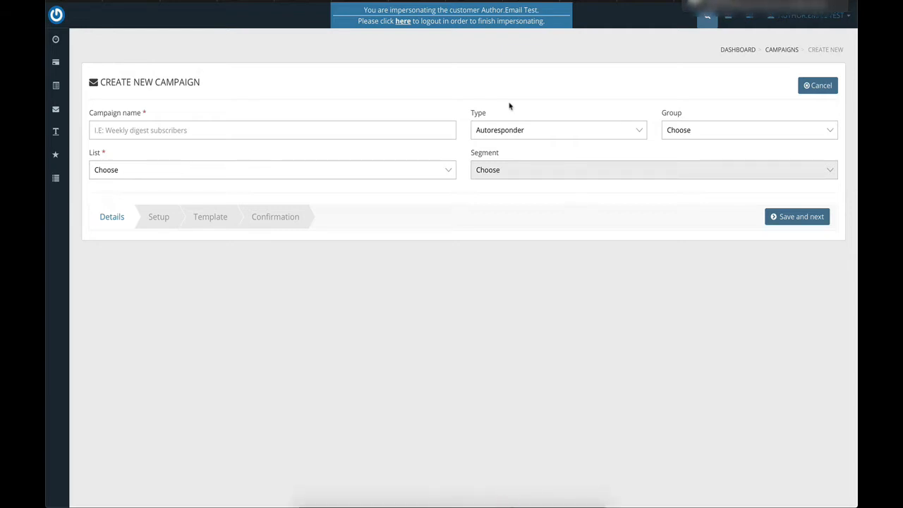
Step: Name the new campaign Test and set its type to Regular
click(235, 130)
text(Test)
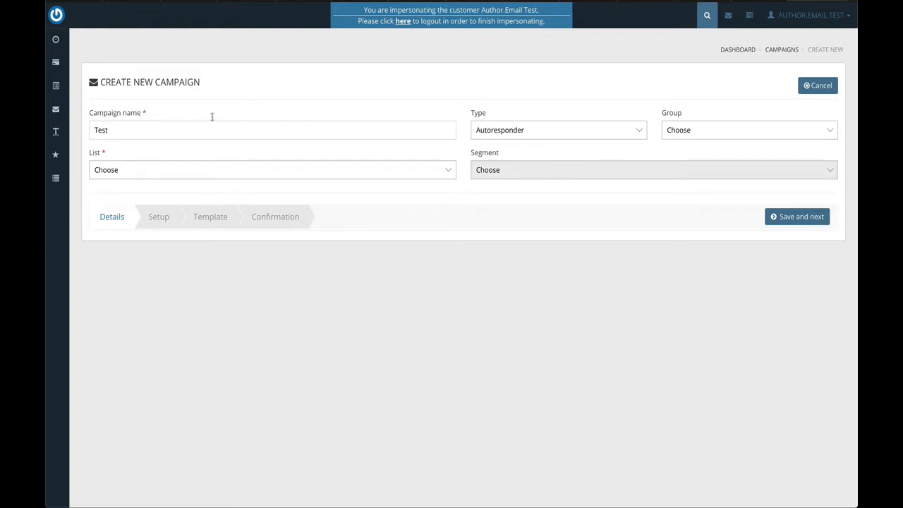
click(494, 133)
click(492, 123)
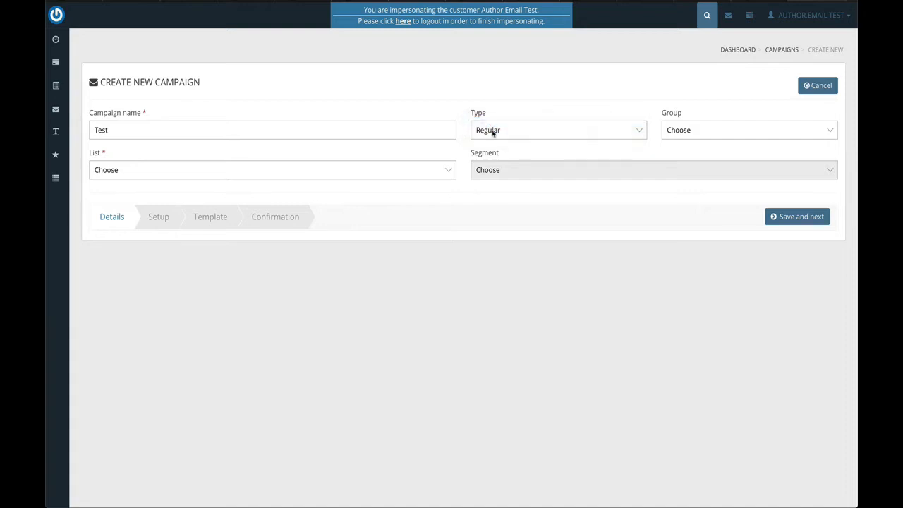
Step: Check the group and segment choices, assign the campaign to the Test list, and save the details
click(694, 132)
click(681, 134)
click(166, 174)
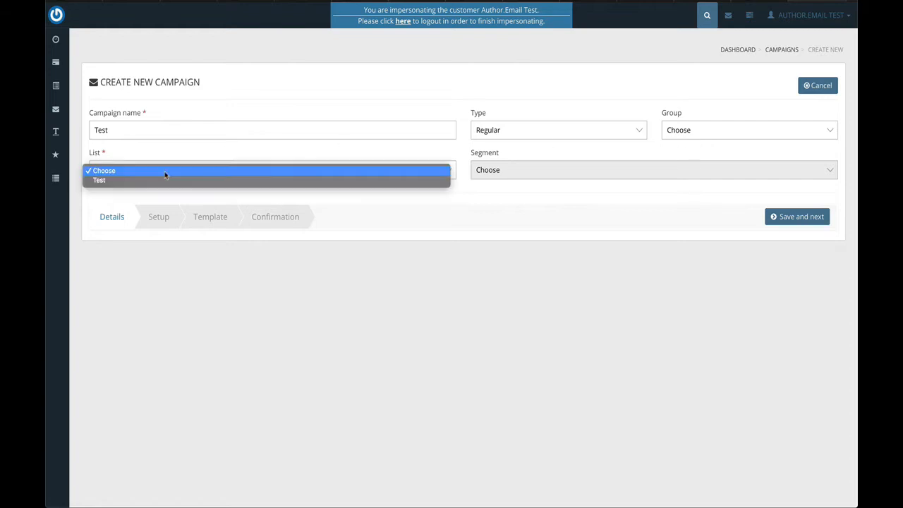
click(153, 180)
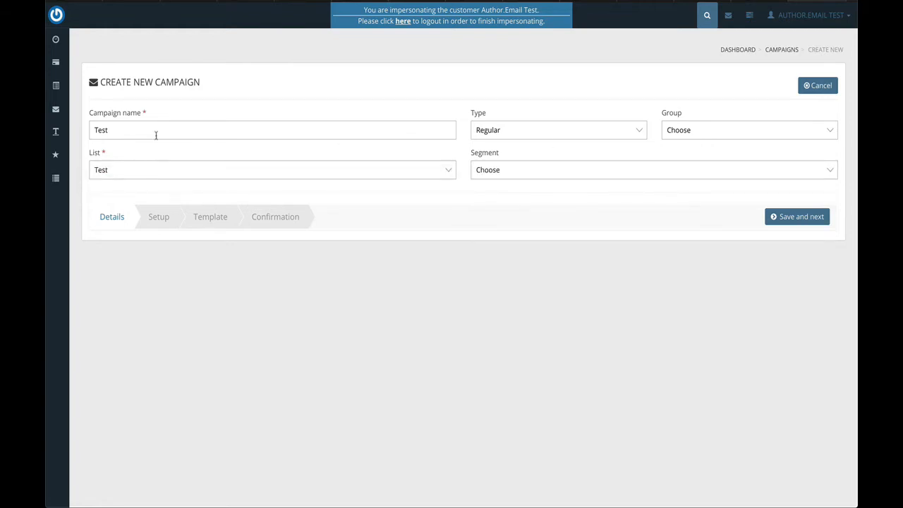
click(494, 167)
click(488, 159)
Step: Enter Test as the campaign's subject line in the campaign setup
scroll(325, 133, down, 1)
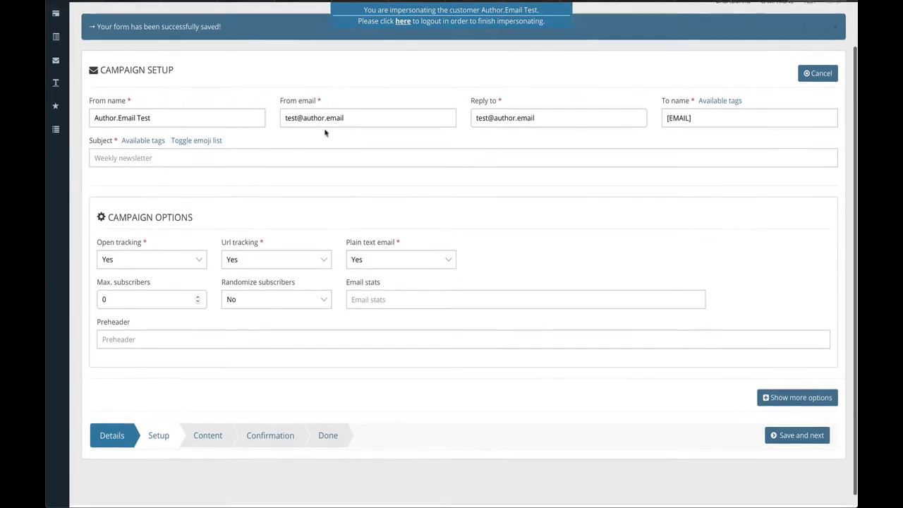
click(120, 146)
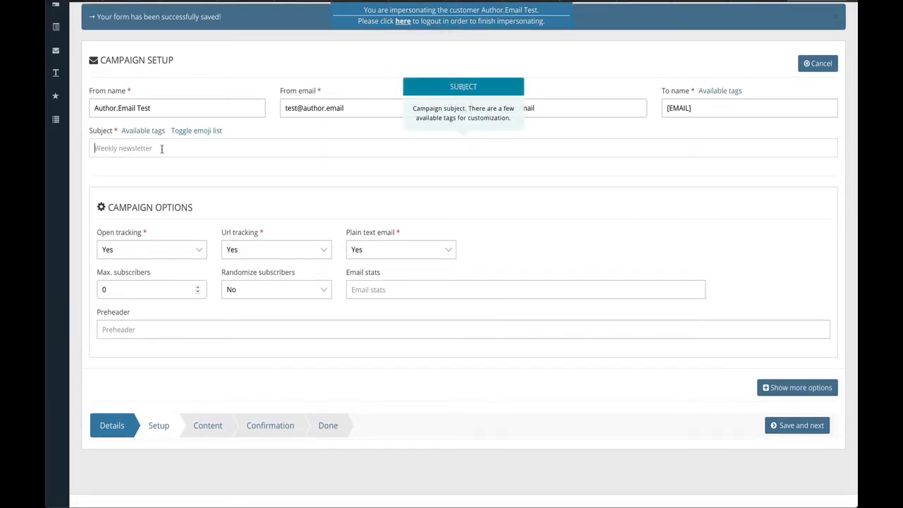
text(Test)
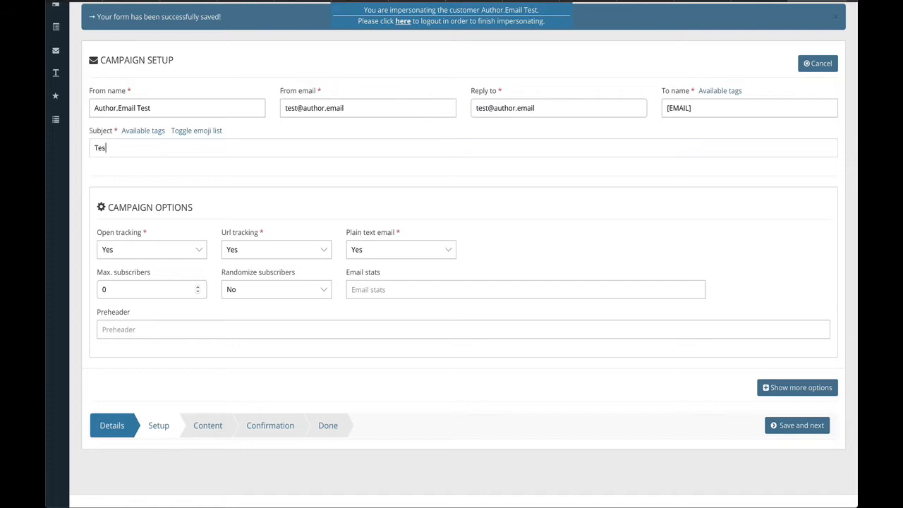
click(203, 179)
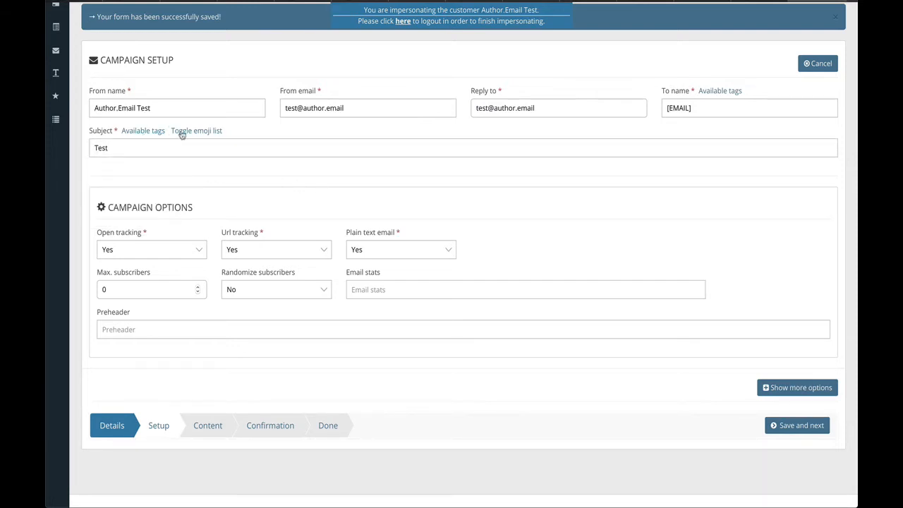
Step: Look through the available tags and the emoji list for the subject line, closing both again
click(144, 133)
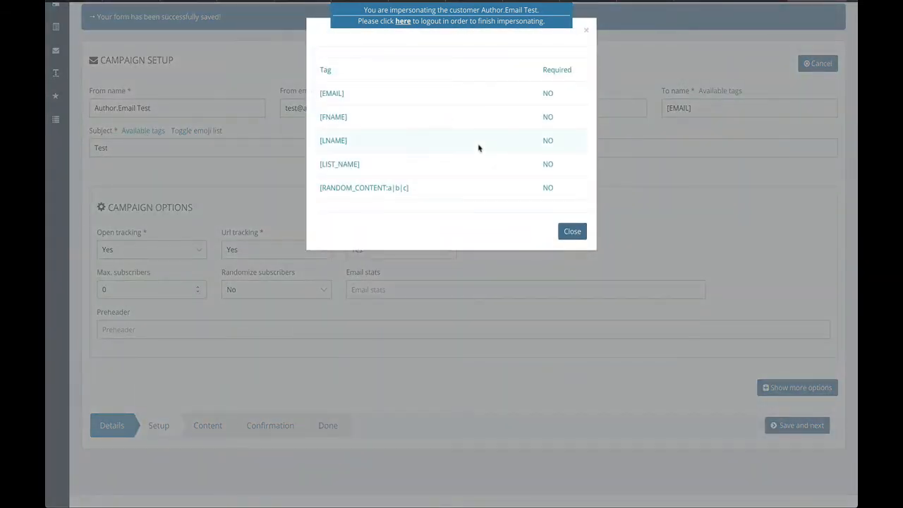
click(572, 231)
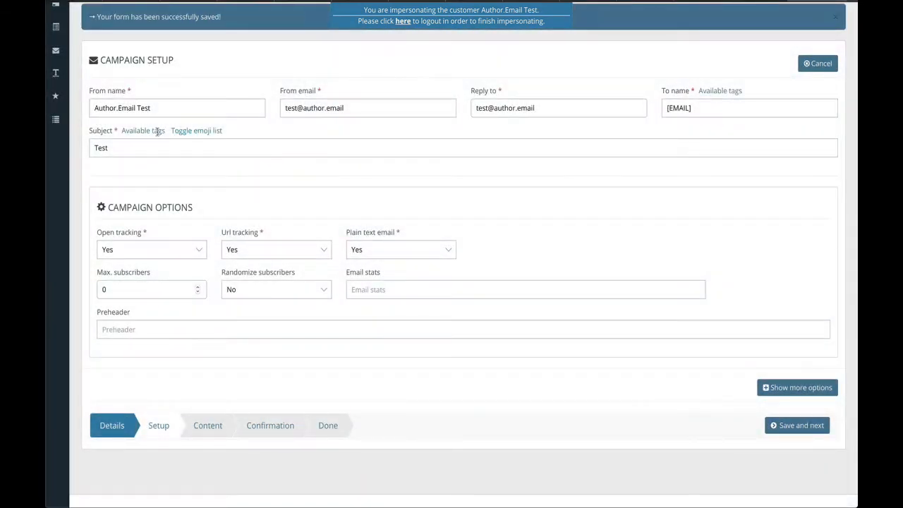
click(208, 134)
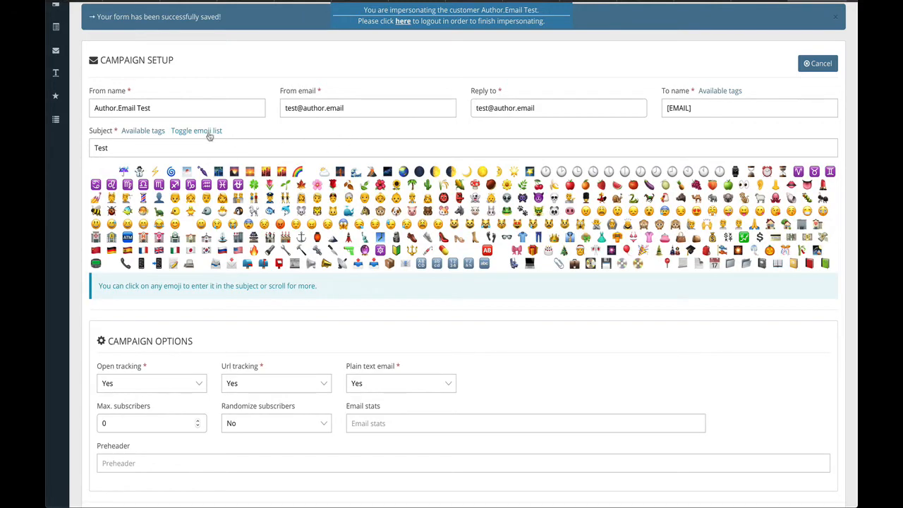
click(209, 134)
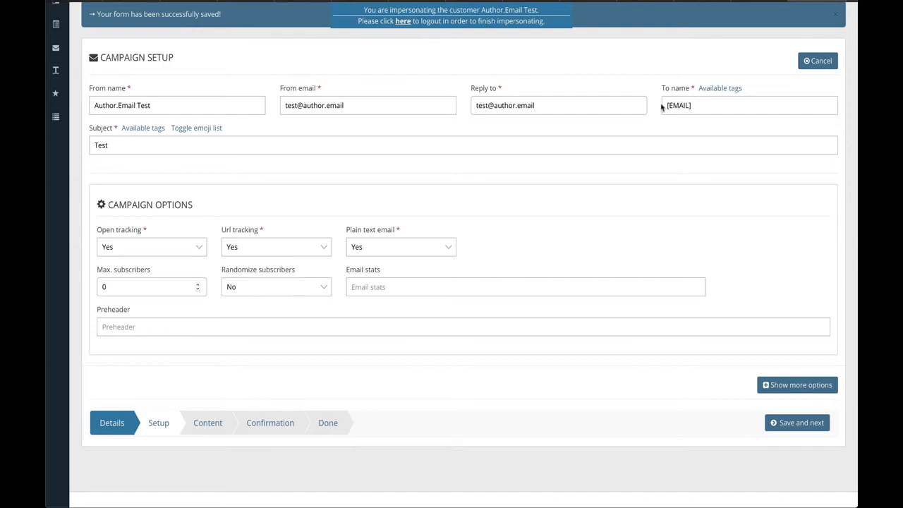
Step: Review the available tags for the To name field and close the tag list
click(717, 90)
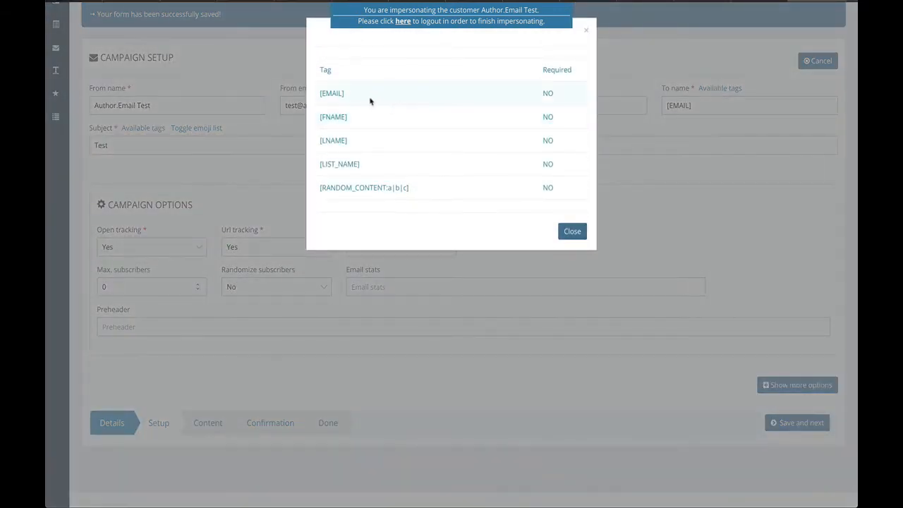
scroll(409, 165, down, 4)
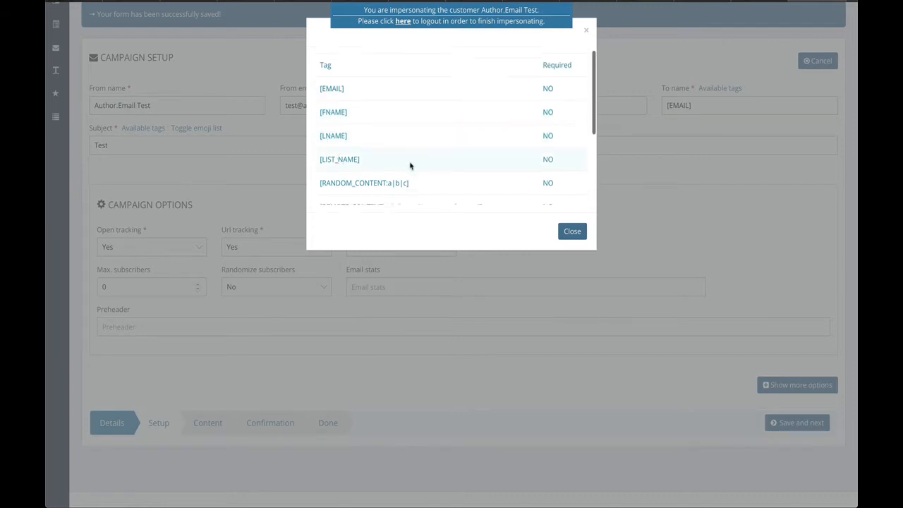
scroll(410, 165, up, 5)
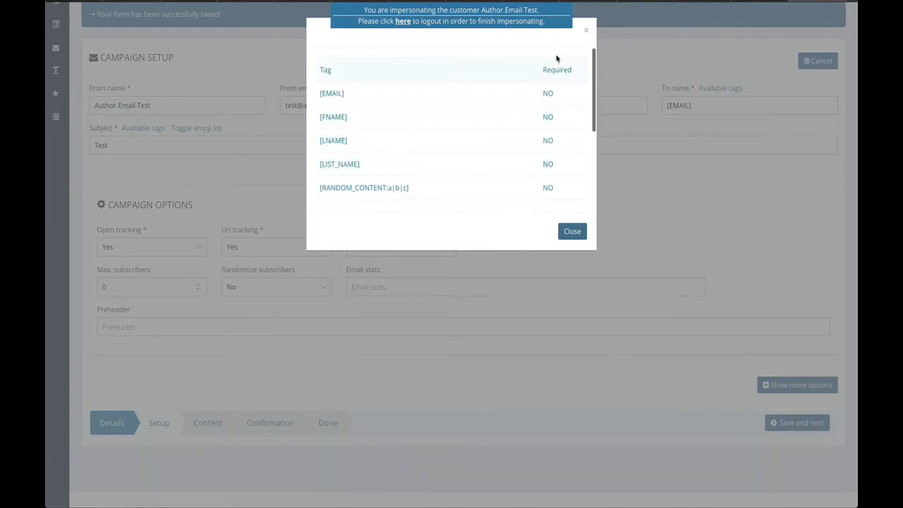
click(586, 33)
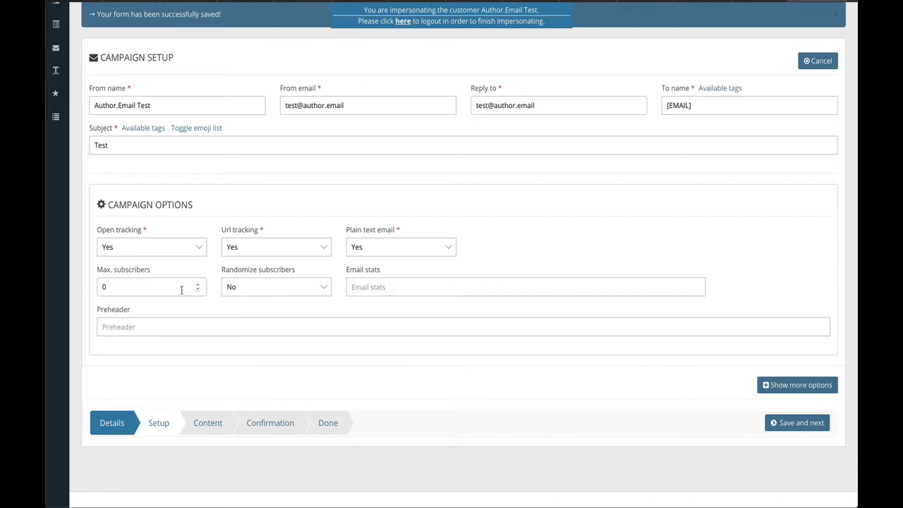
Step: Show the additional campaign options and set the action for previous opened/unopened campaigns to Unopen
click(117, 326)
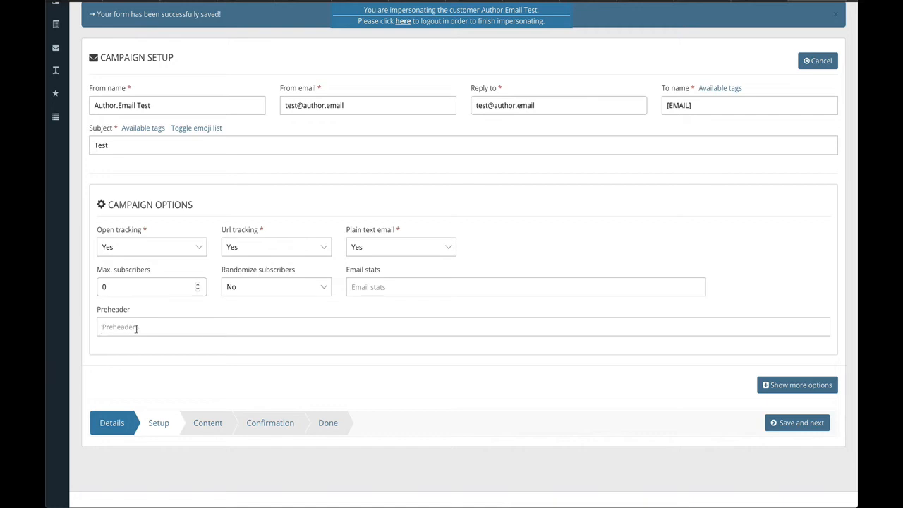
click(786, 384)
scroll(781, 263, down, 4)
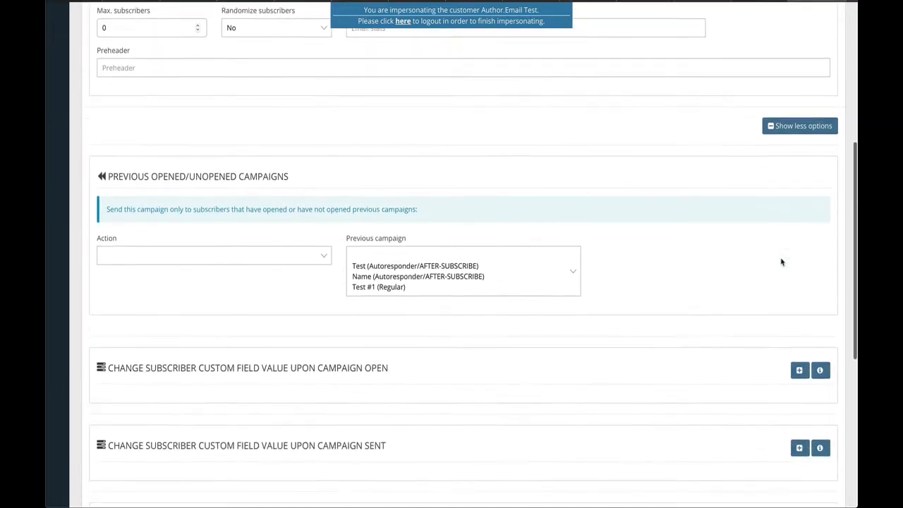
scroll(781, 263, down, 1)
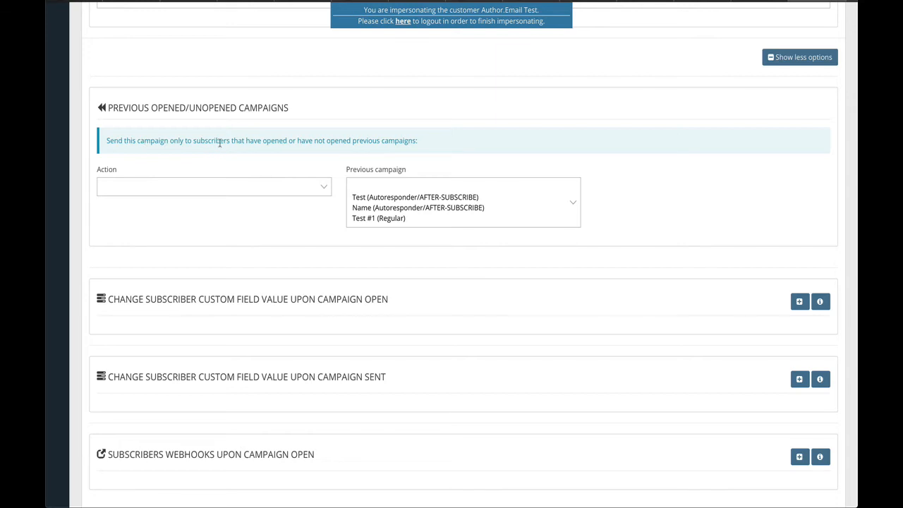
click(213, 187)
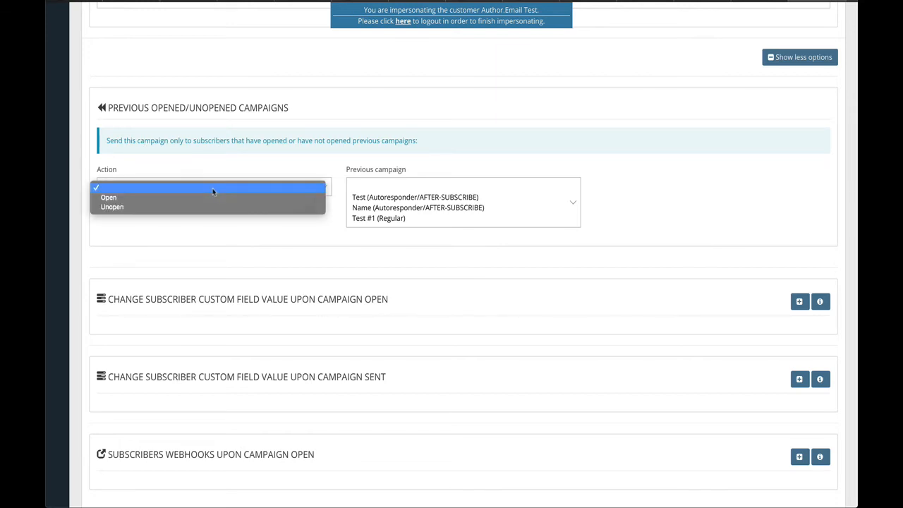
click(176, 207)
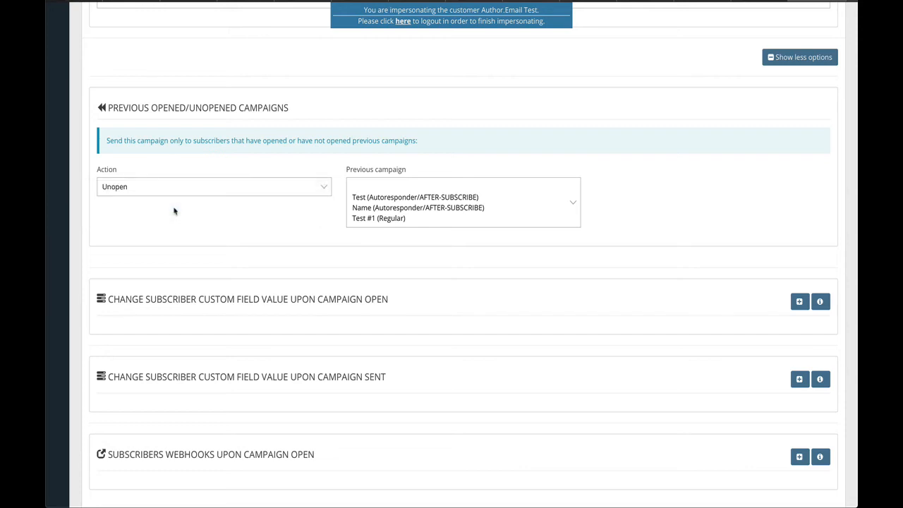
Step: Select the previous campaigns Test, Name and Test #1 together for the Unopen condition
click(399, 199)
ctrl+click(397, 208)
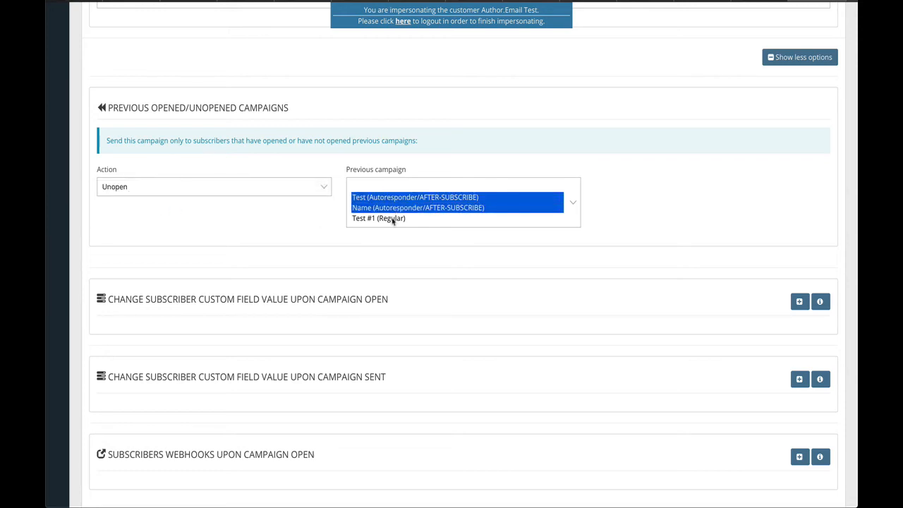
ctrl+click(393, 220)
scroll(426, 208, down, 1)
scroll(427, 208, up, 1)
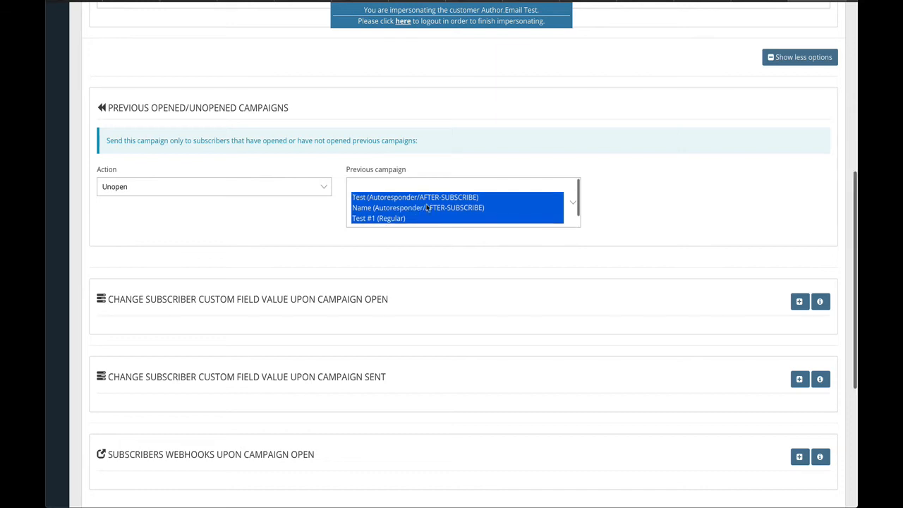
Step: Reduce the previous campaign selection to only Test (Autoresponder/AFTER-SUBSCRIBE)
click(427, 208)
click(399, 199)
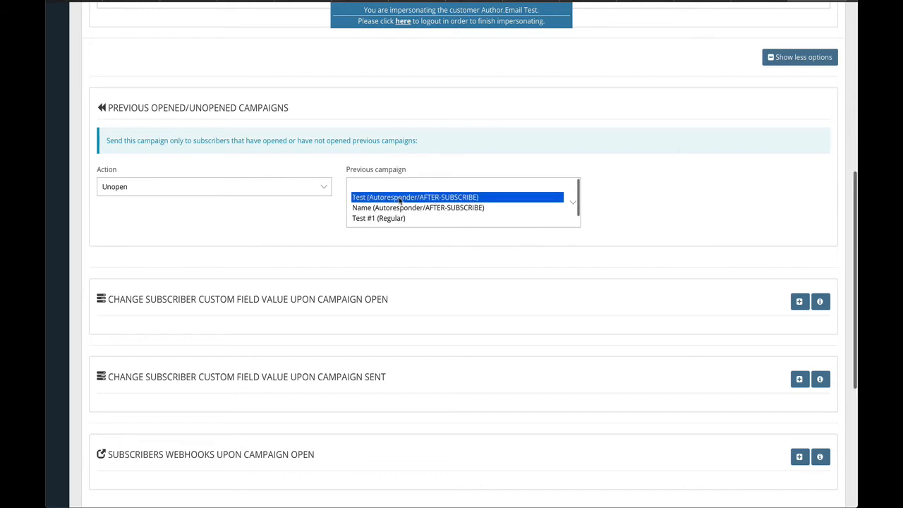
click(392, 208)
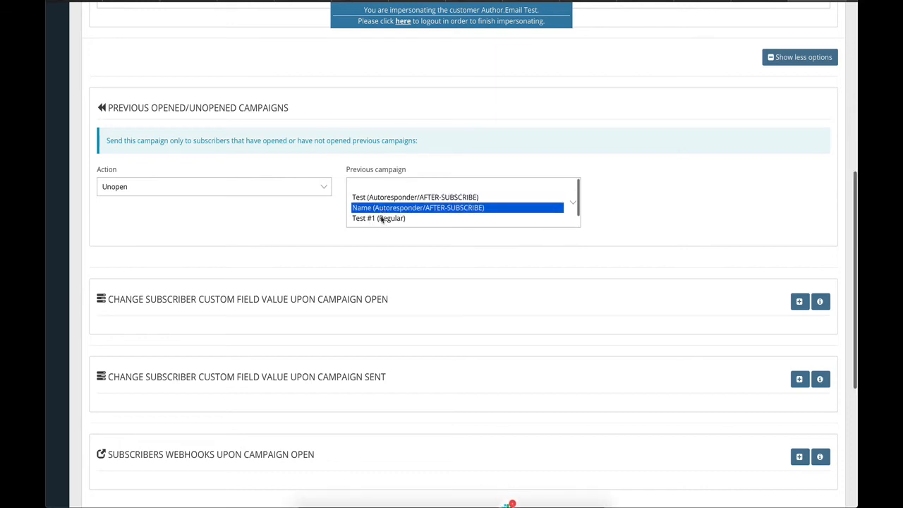
click(383, 219)
click(367, 200)
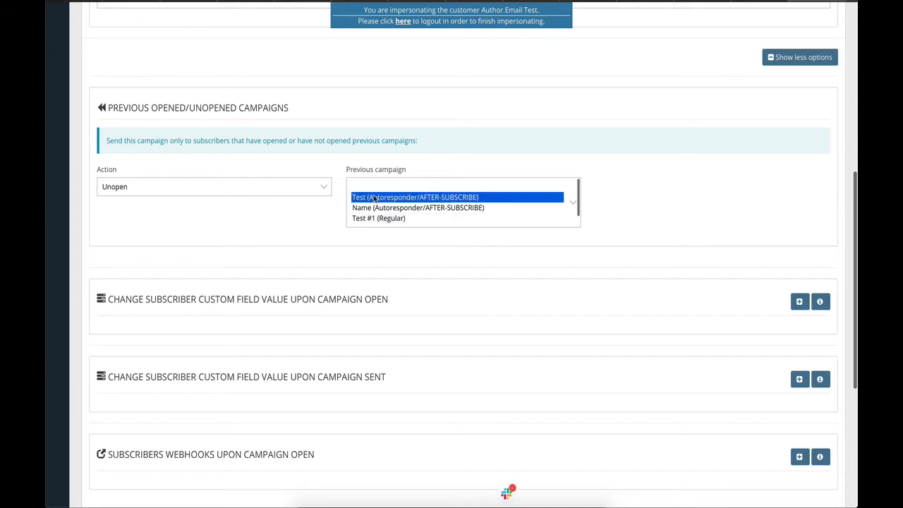
click(297, 222)
Step: Save the campaign setup without adding custom field changes, webhooks, extra tags or attachments, and continue to the campaign template
scroll(724, 256, down, 3)
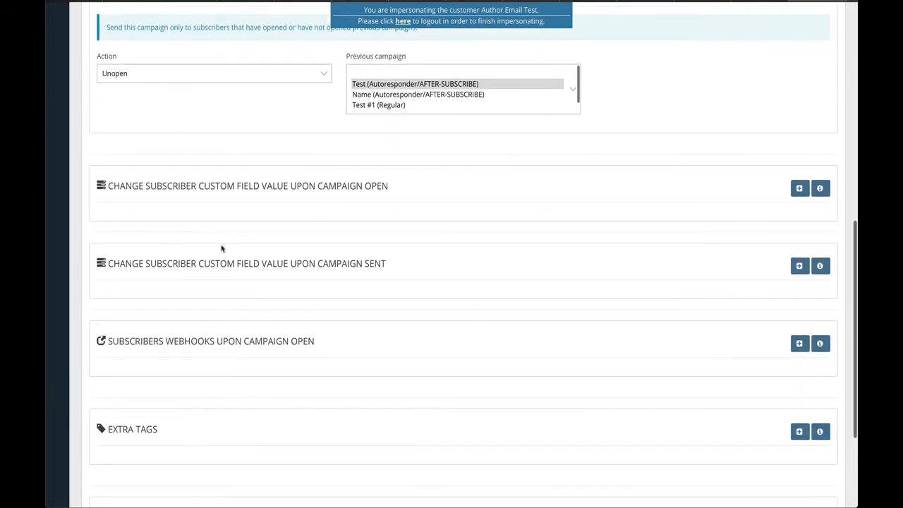
scroll(419, 344, down, 4)
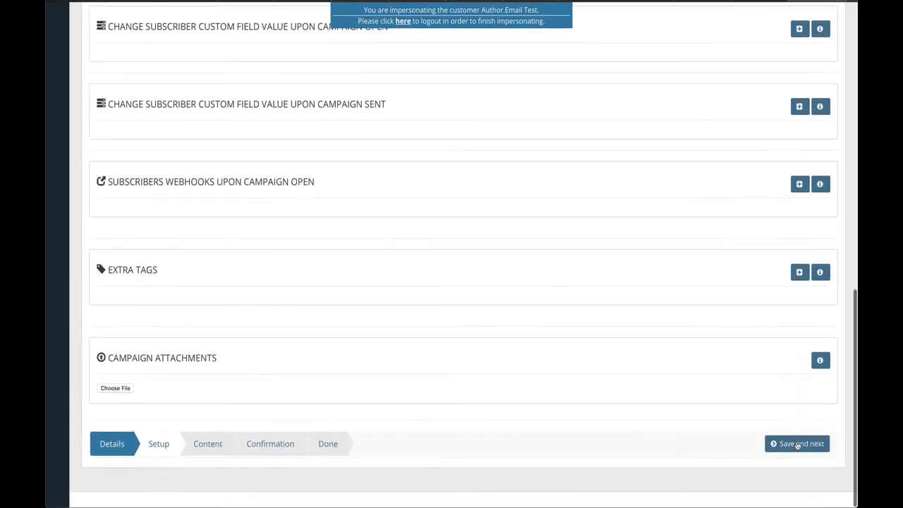
click(798, 444)
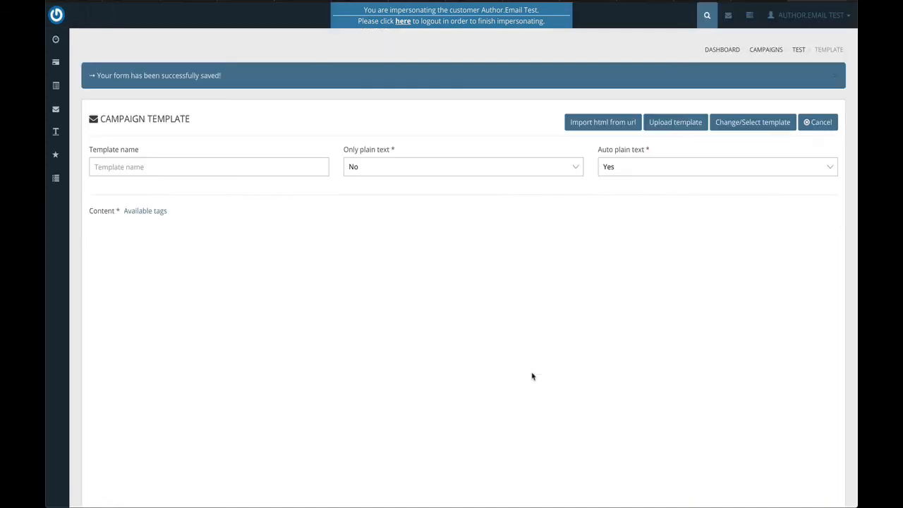
scroll(467, 145, down, 2)
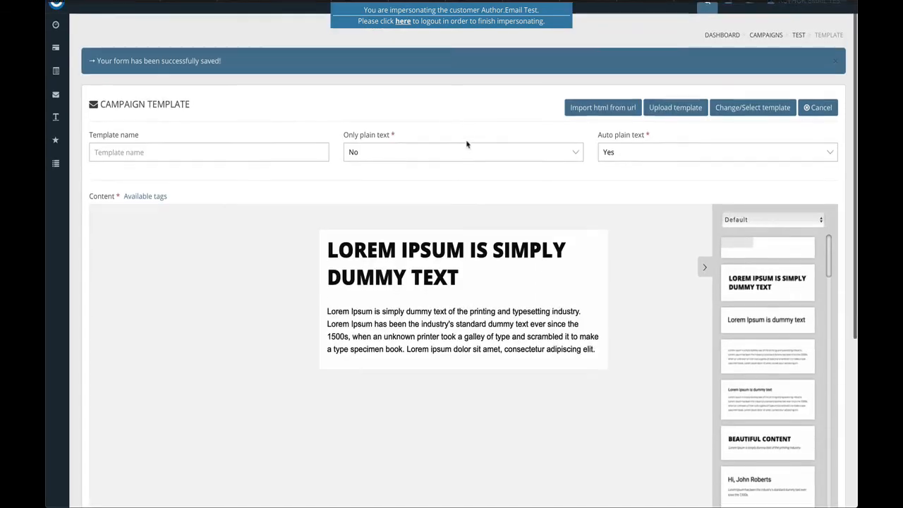
scroll(467, 144, up, 1)
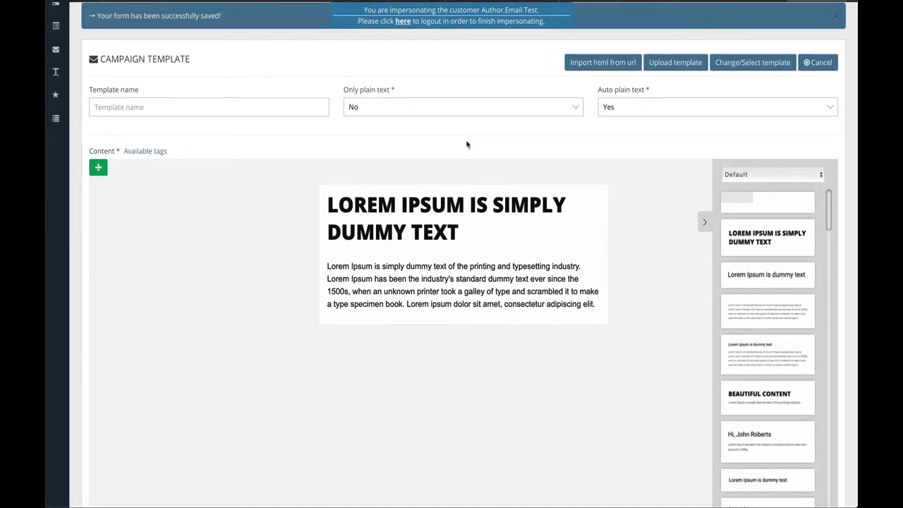
Step: Replace the default campaign content with the saved Master Template from the Drag & Drop Templates category
scroll(776, 275, down, 5)
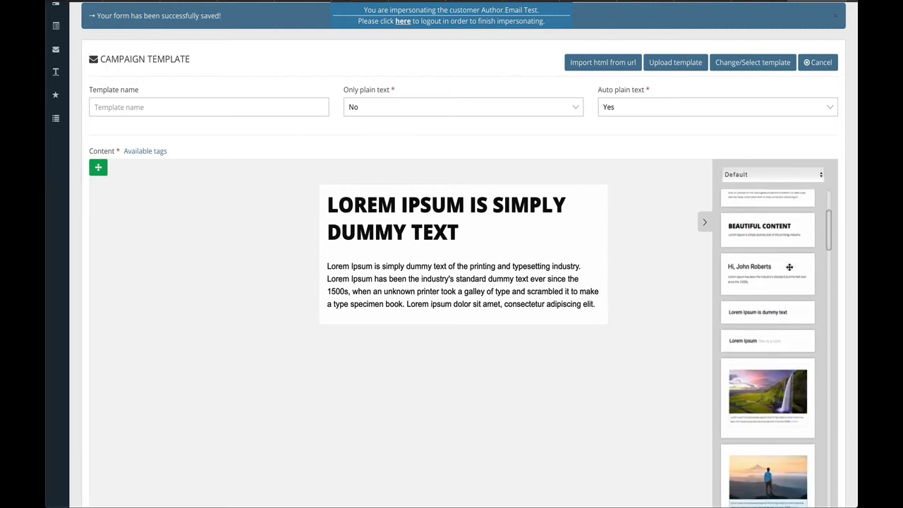
scroll(790, 267, up, 8)
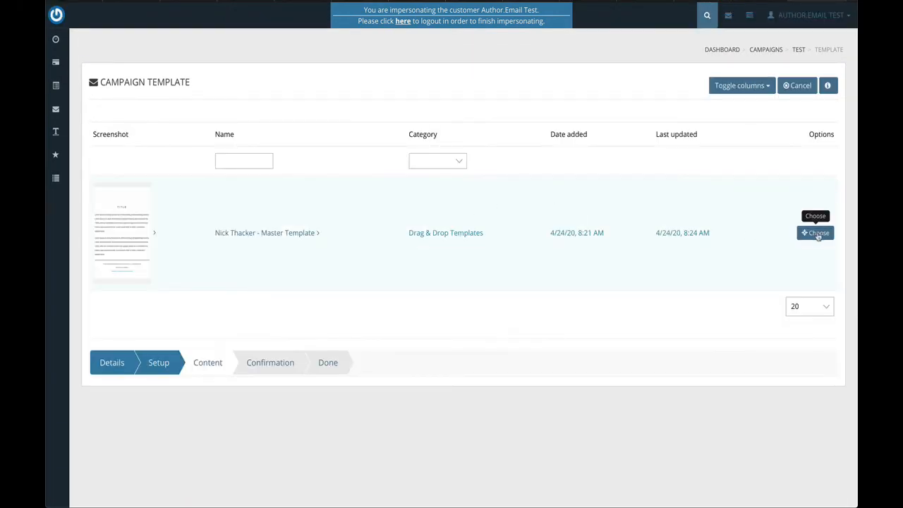
click(816, 233)
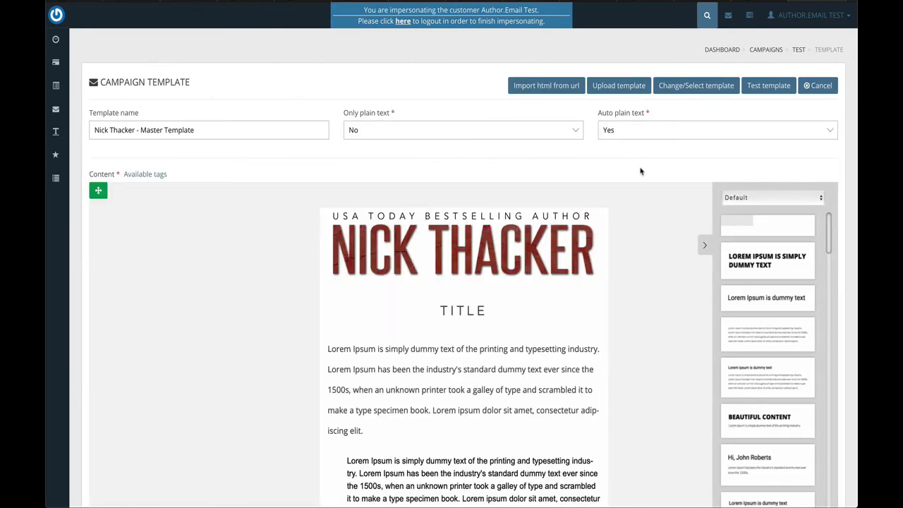
Step: Examine the loaded template's content from the header image and title through the text blocks and picture to the footer
scroll(640, 170, down, 1)
scroll(640, 171, down, 4)
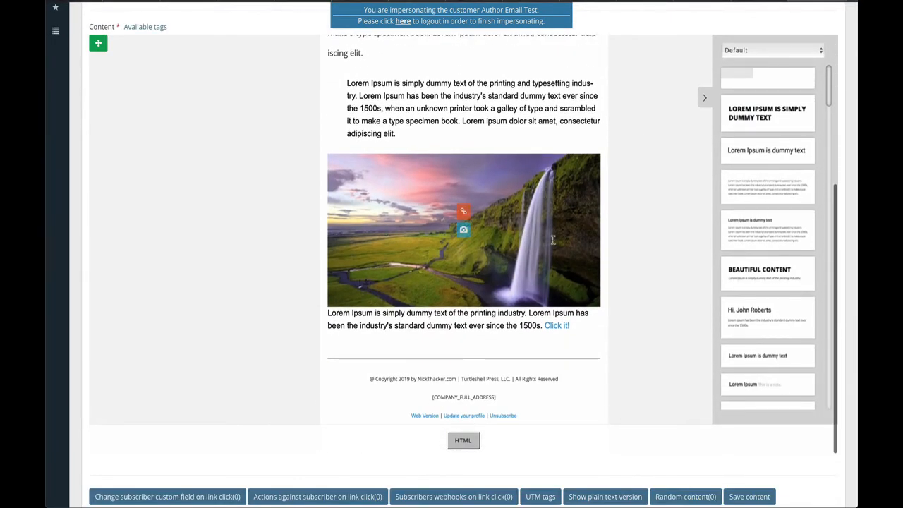
scroll(553, 240, up, 5)
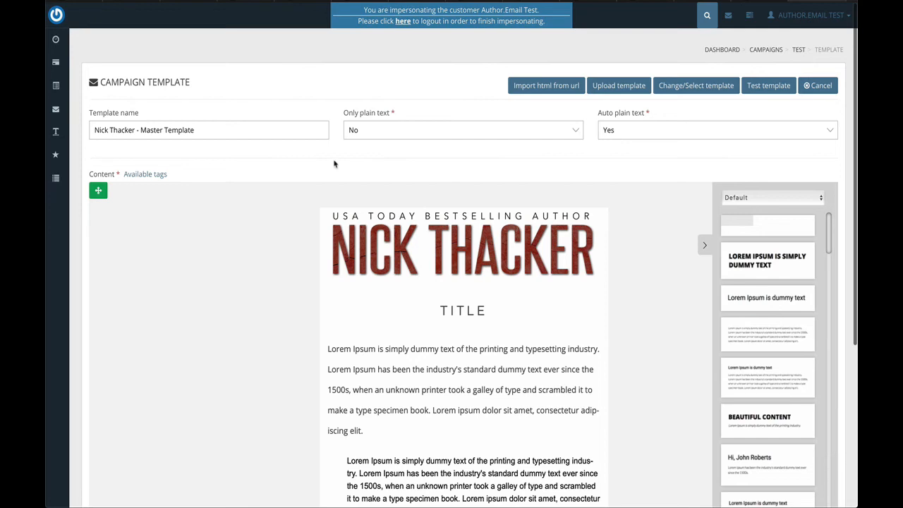
mouse_move(58, 136)
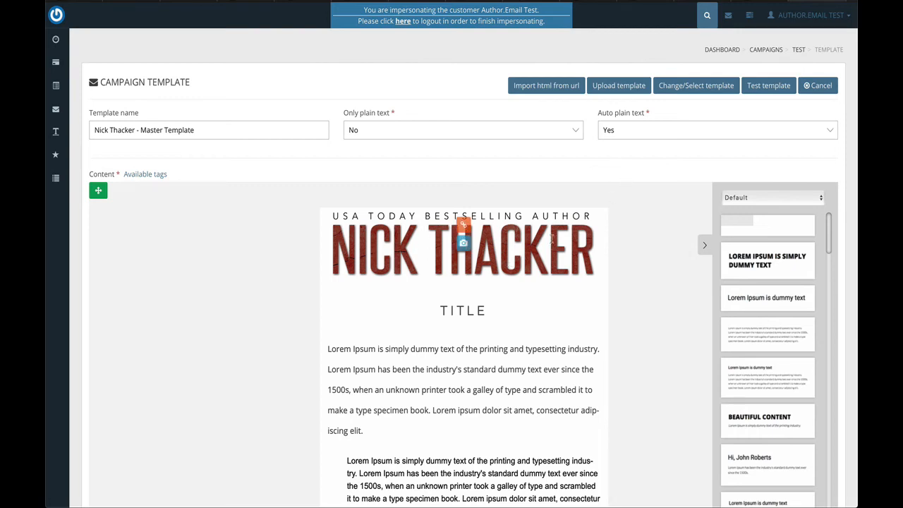
scroll(647, 244, down, 2)
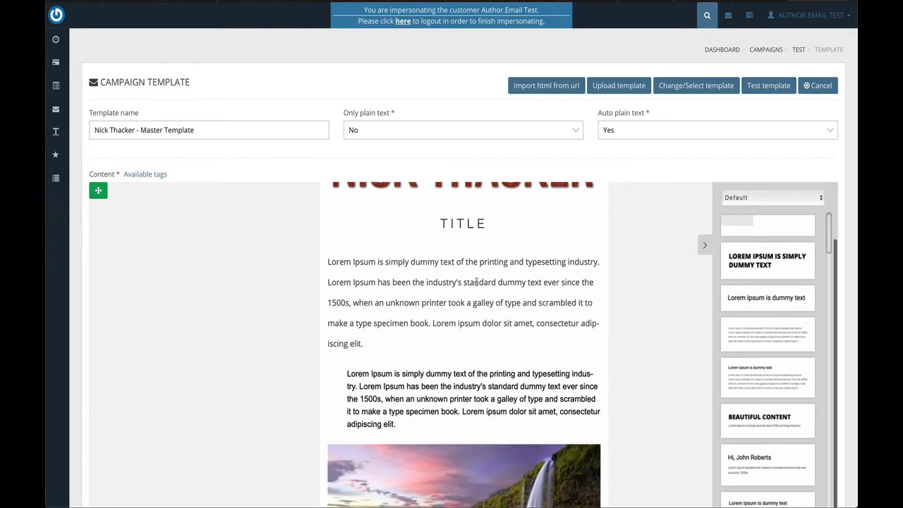
click(458, 231)
scroll(615, 281, down, 2)
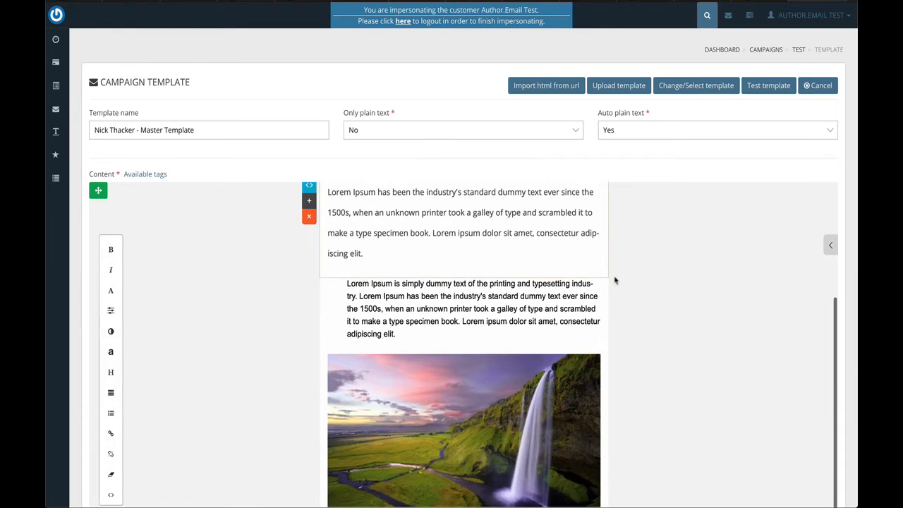
scroll(465, 283, down, 1)
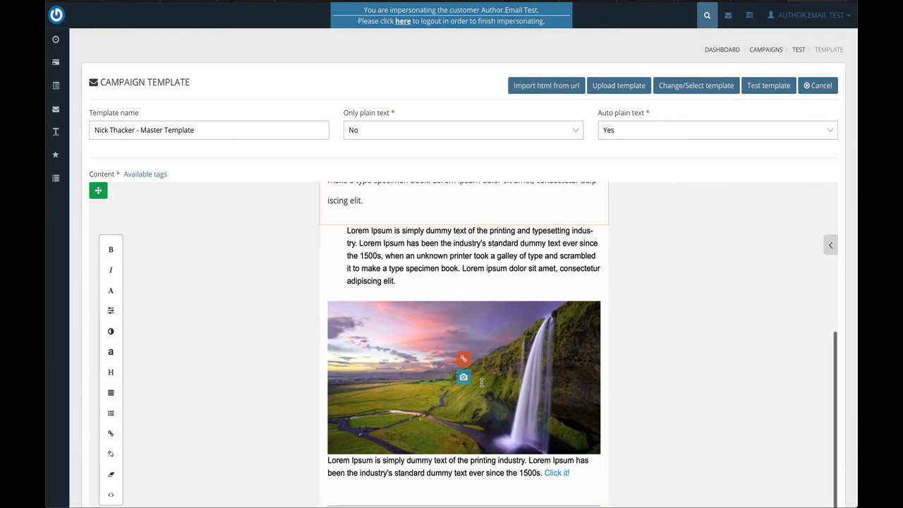
scroll(637, 323, down, 3)
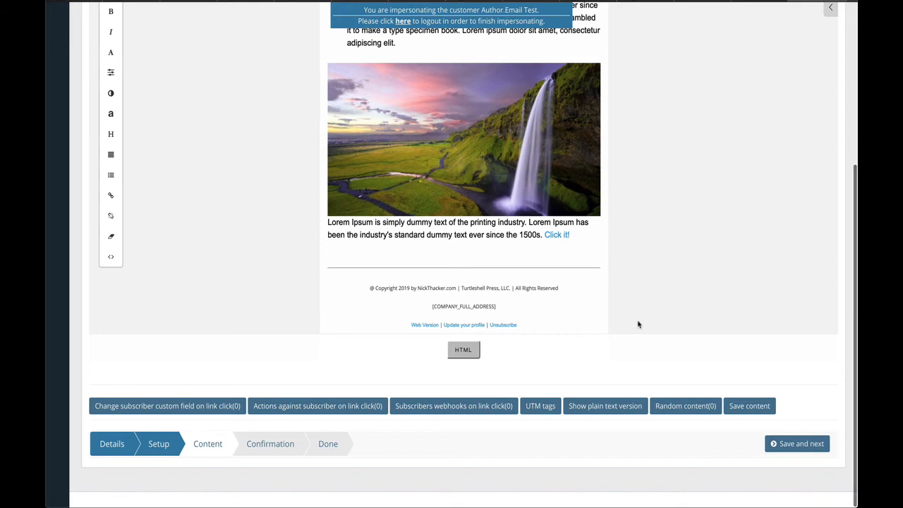
Step: Copy and delete the [COMPANY_FULL_ADDRESS] tag in the footer, and try to save the template and continue
drag(431, 307, 502, 307)
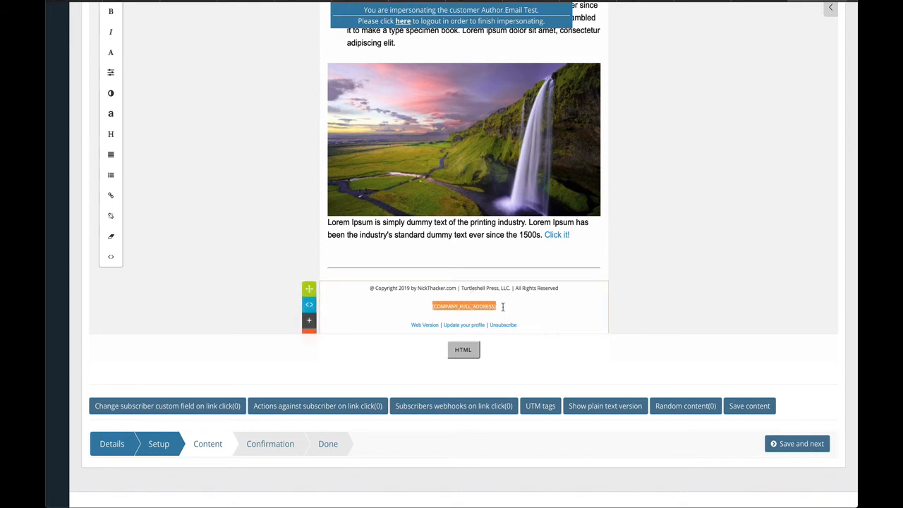
click(502, 307)
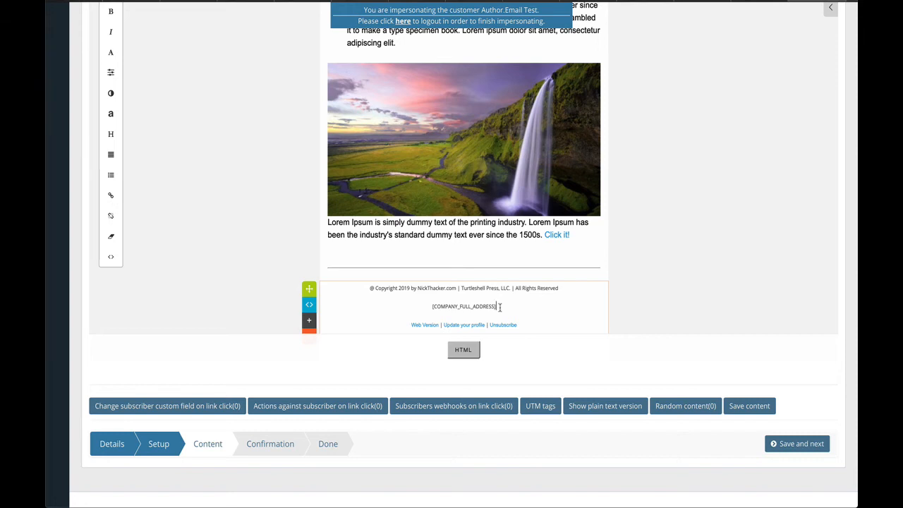
triple_click(428, 307)
key(super+c)
key(BackSpace)
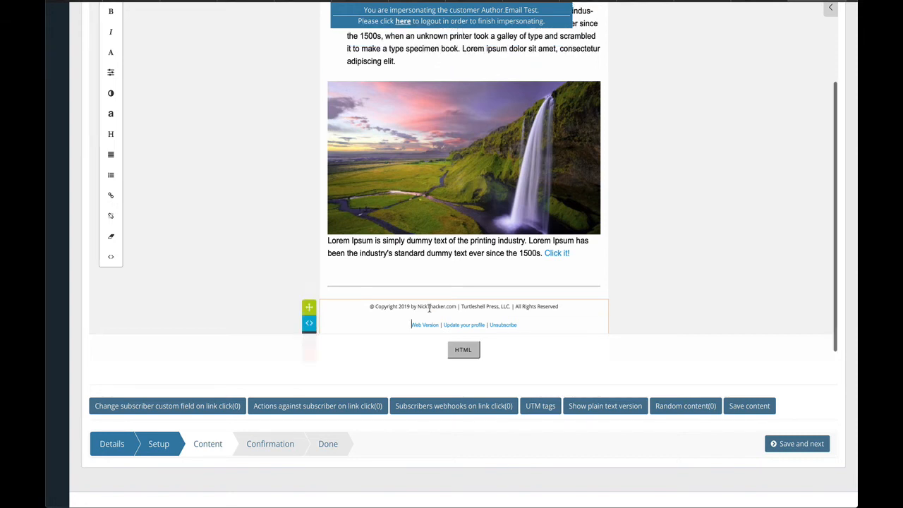
click(798, 446)
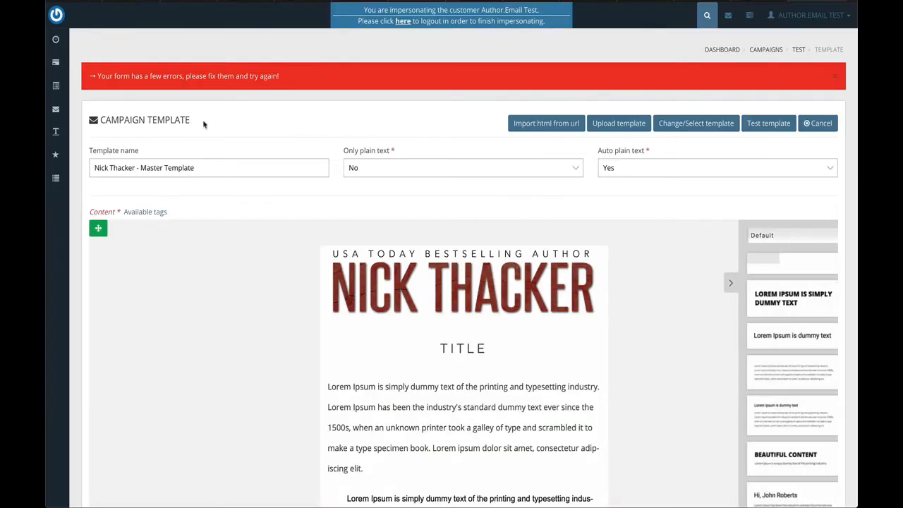
Step: Paste the [COMPANY_FULL_ADDRESS] tag back into the footer between the copyright line and the links, removing the extra blank line
scroll(343, 102, down, 5)
scroll(416, 265, down, 2)
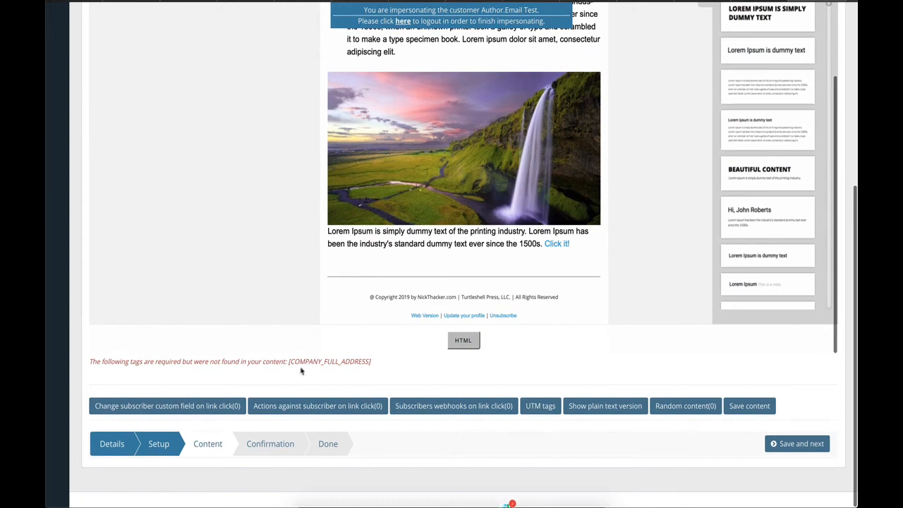
click(498, 304)
key(Return)
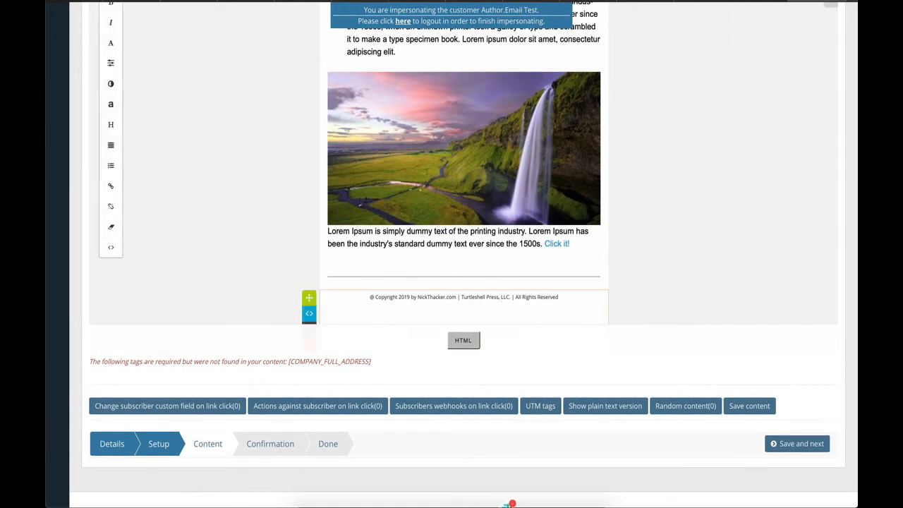
key(Up)
key(super+v)
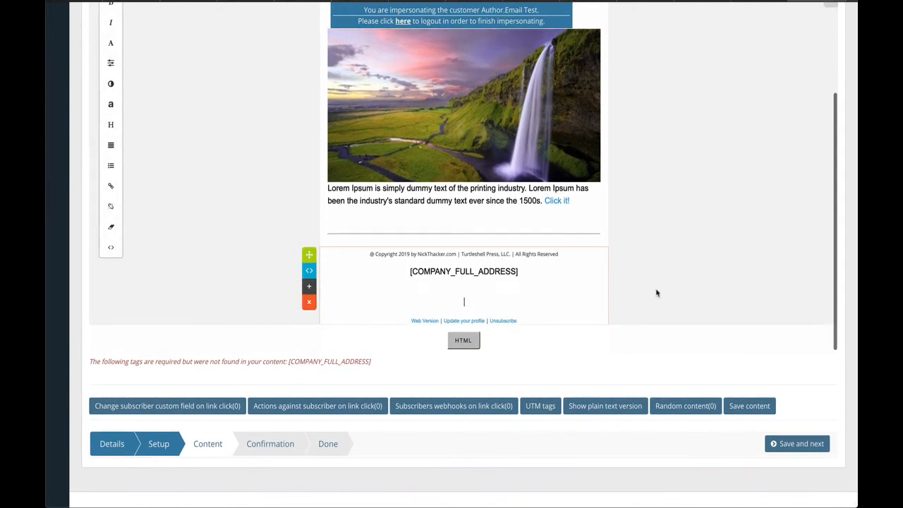
scroll(656, 292, down, 2)
key(BackSpace)
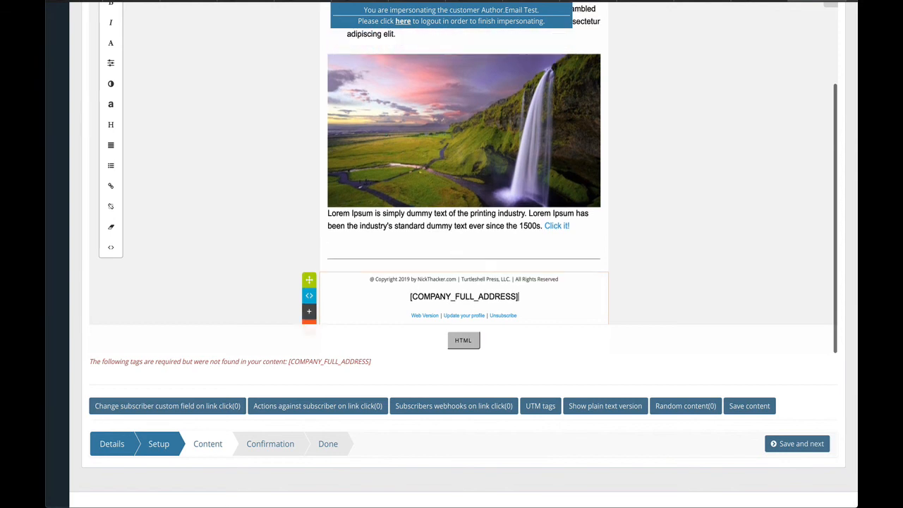
Step: Check the footer's Unsubscribe link settings without changing them, and save the template to continue to the campaign confirmation
mouse_move(498, 317)
click(509, 311)
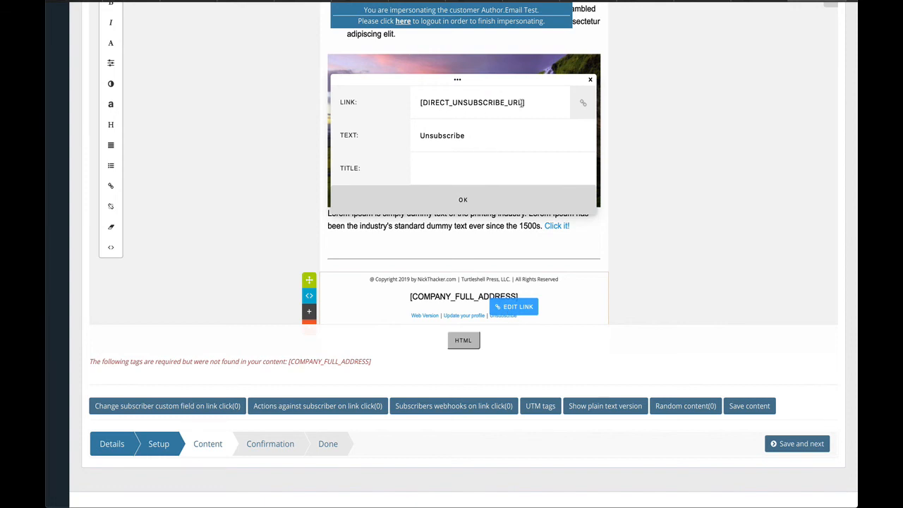
click(480, 204)
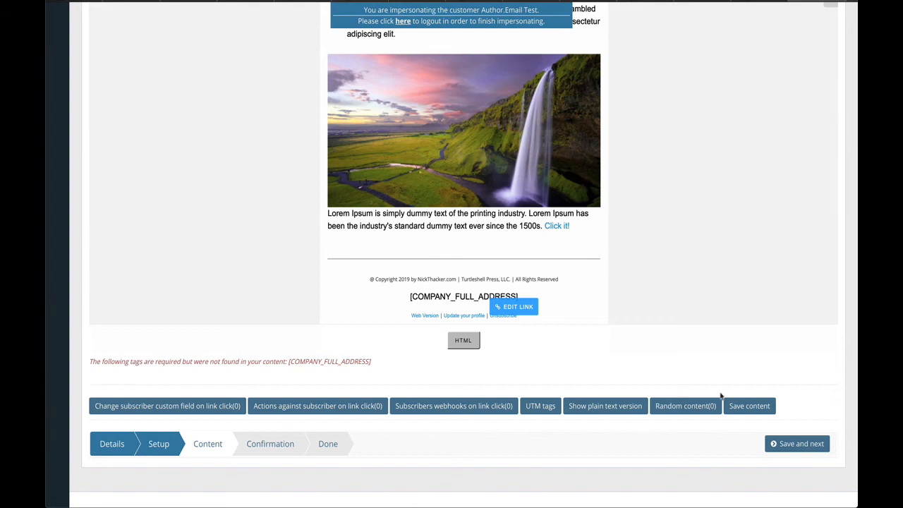
click(794, 447)
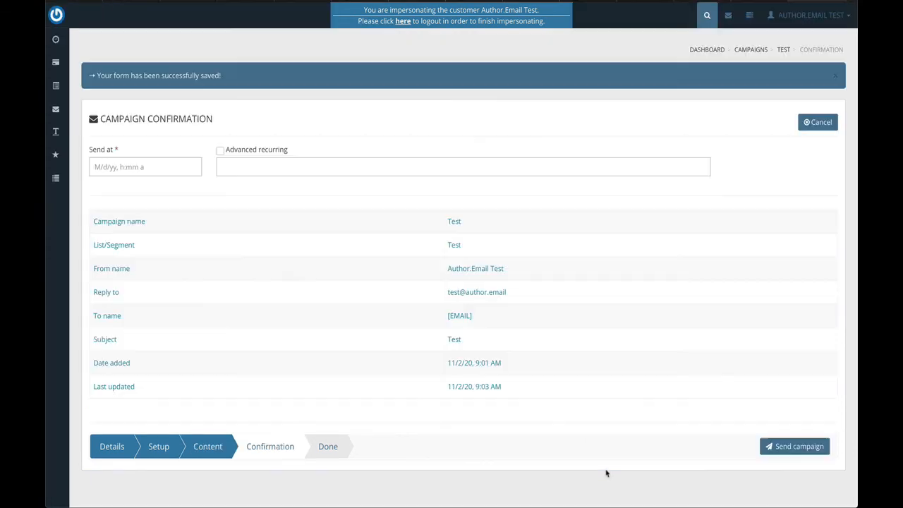
Step: Set the campaign's send time to 11/2/20, 9:01 AM
click(119, 167)
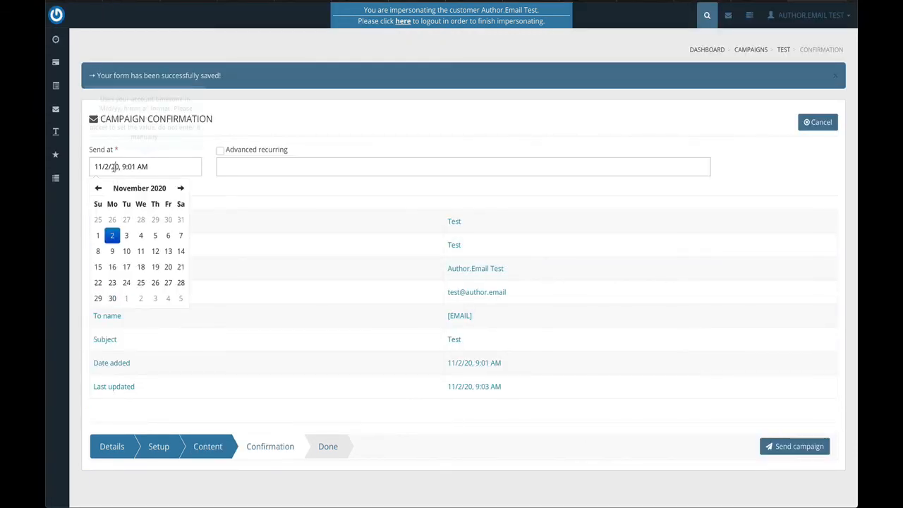
click(209, 153)
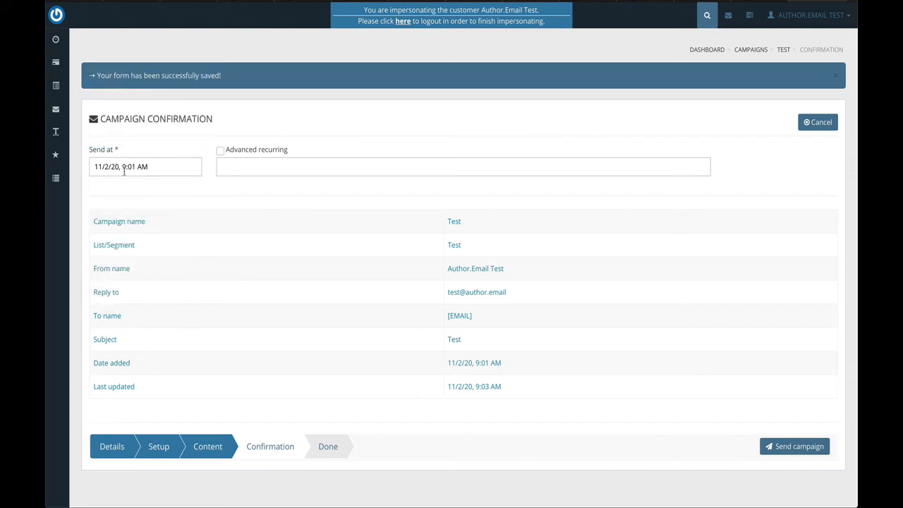
click(129, 168)
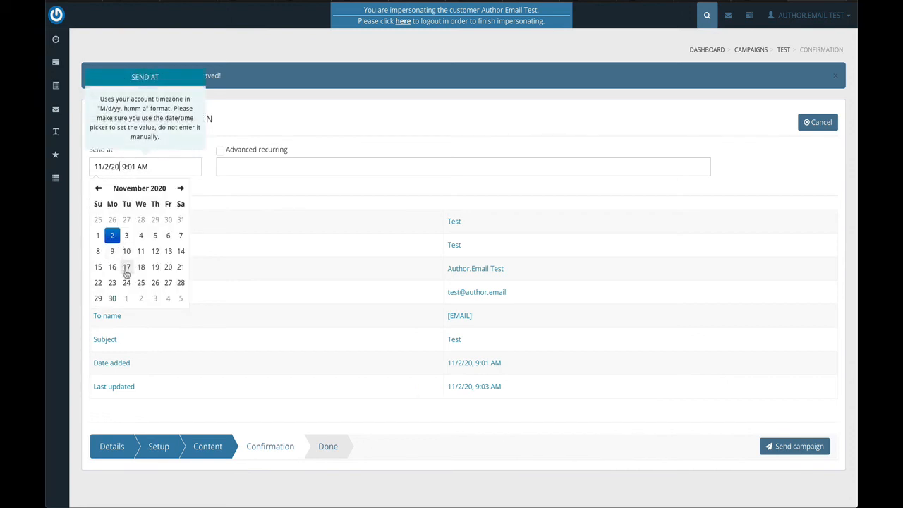
click(211, 142)
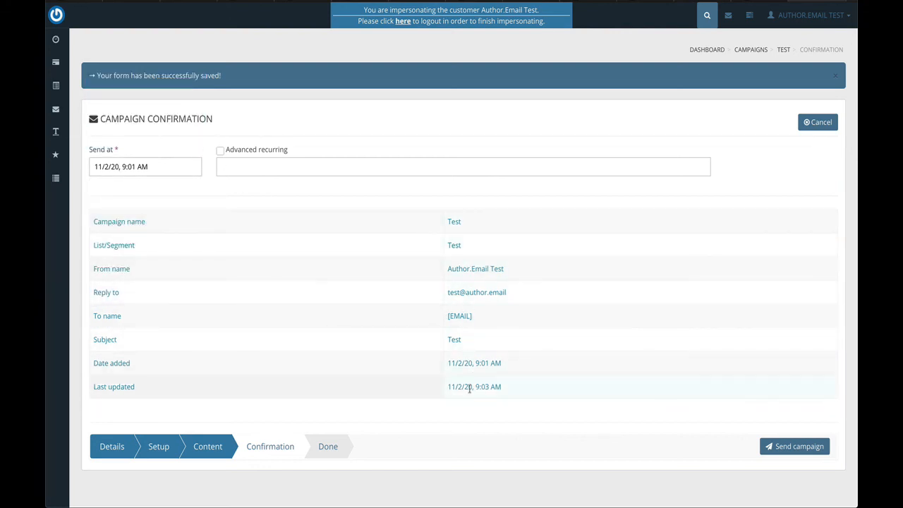
Step: Enable advanced recurring and schedule the campaign for every week on Friday at hour 7, minute 0
click(220, 152)
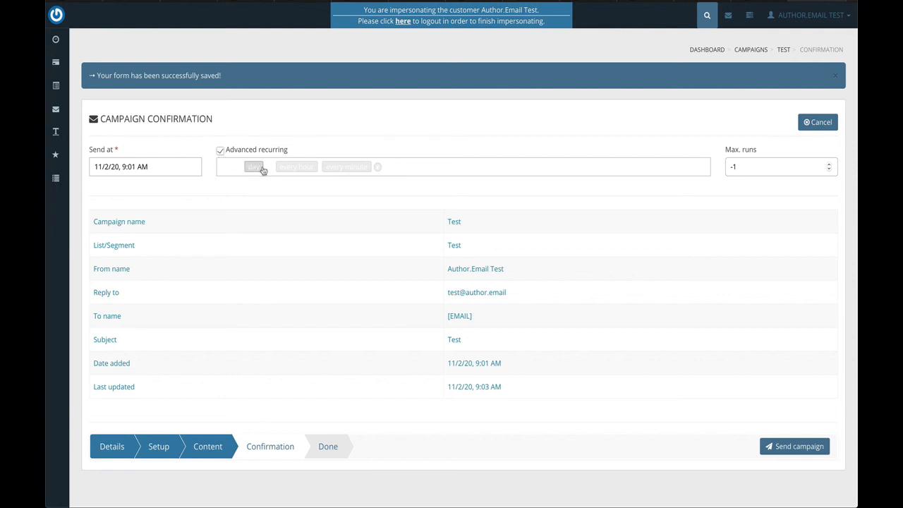
click(250, 168)
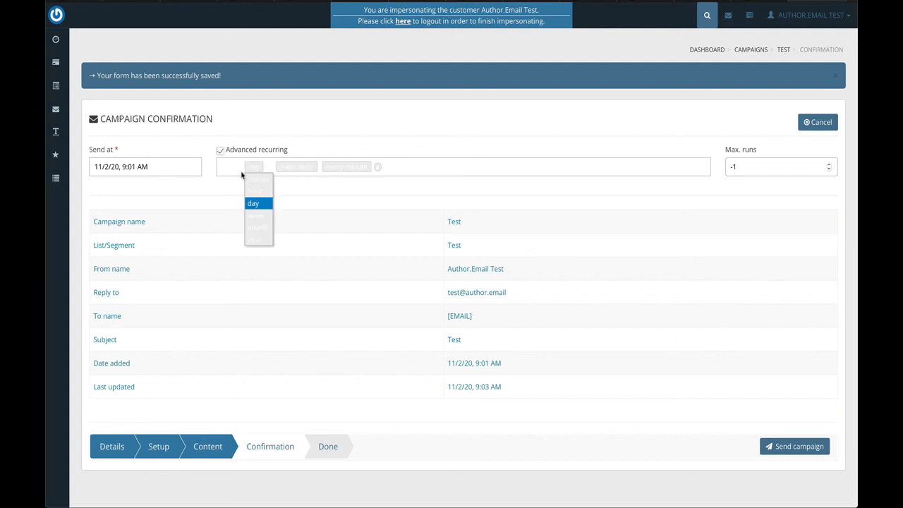
click(256, 215)
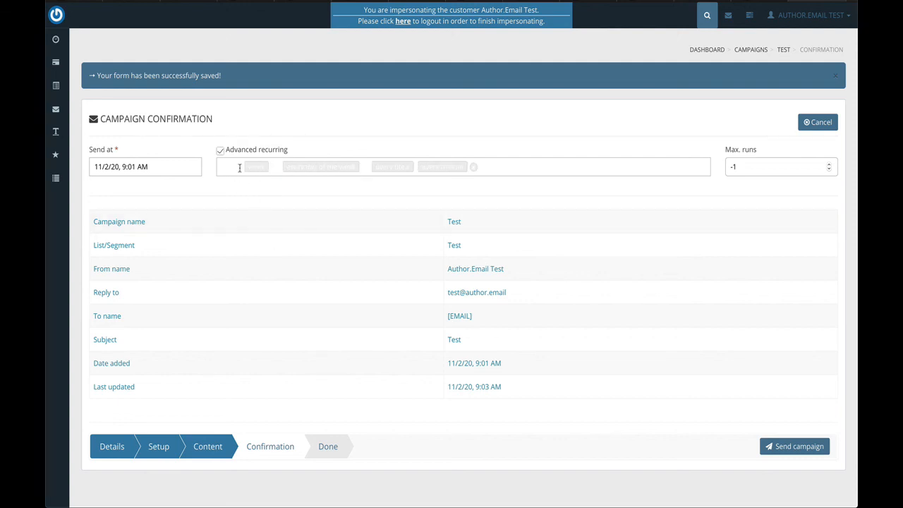
click(323, 167)
click(298, 227)
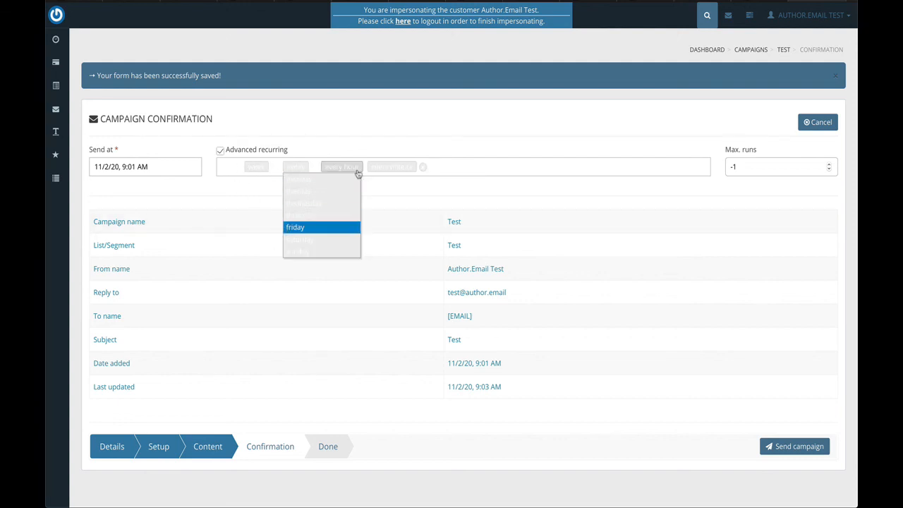
click(344, 168)
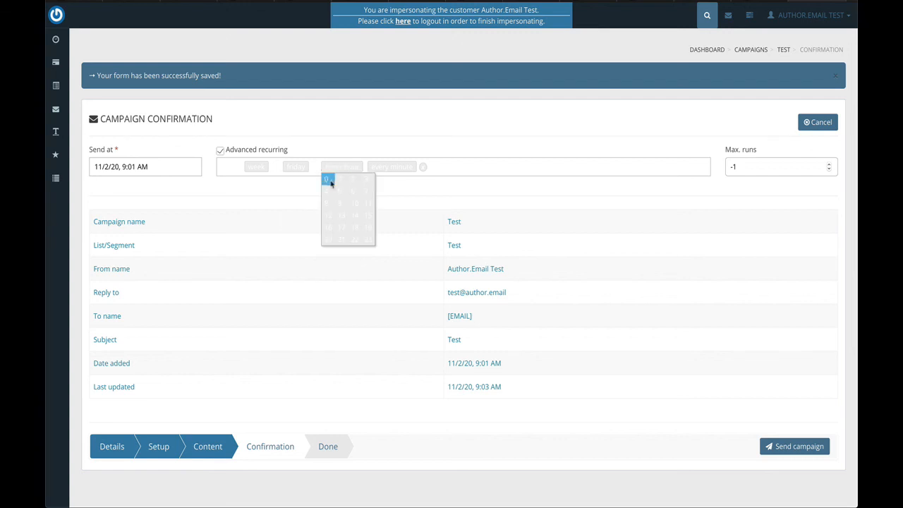
click(365, 192)
click(346, 168)
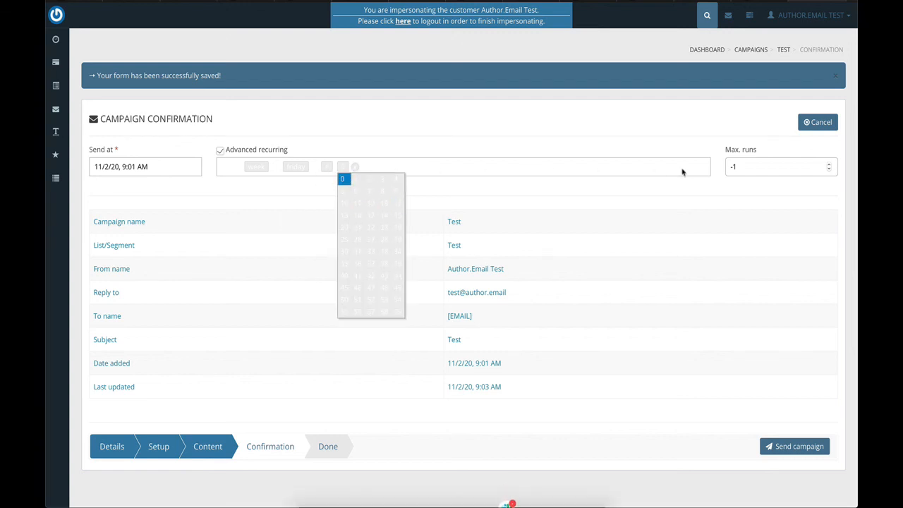
Step: Set the recurring campaign's maximum number of runs to 10
click(747, 153)
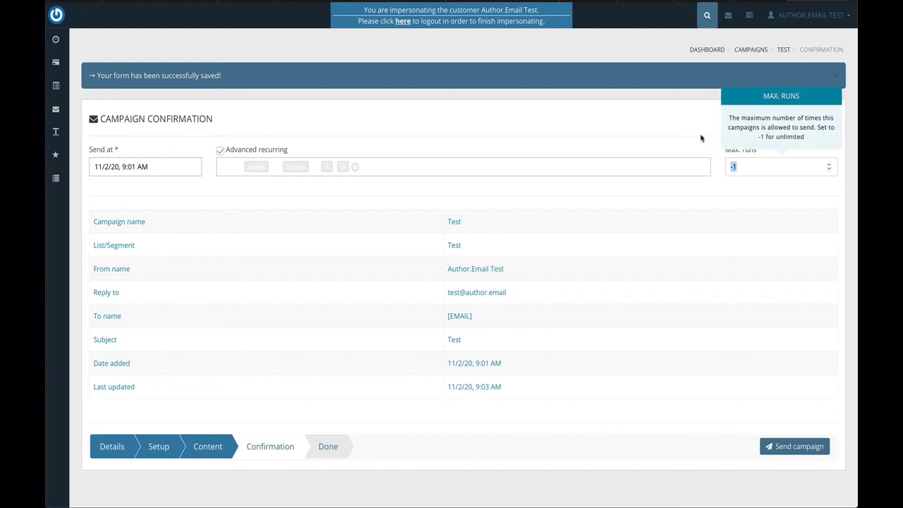
text(10)
click(675, 155)
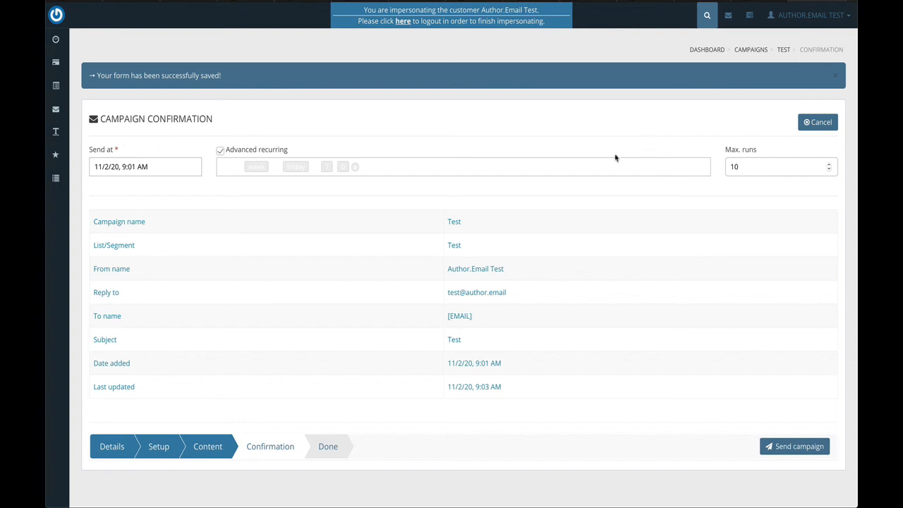